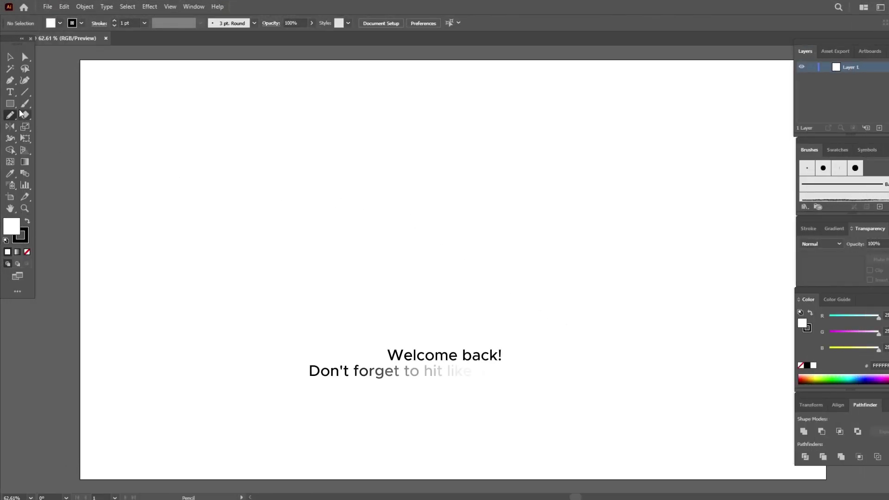
Switch from the Pencil tool to the Rectangle tool
key("m")
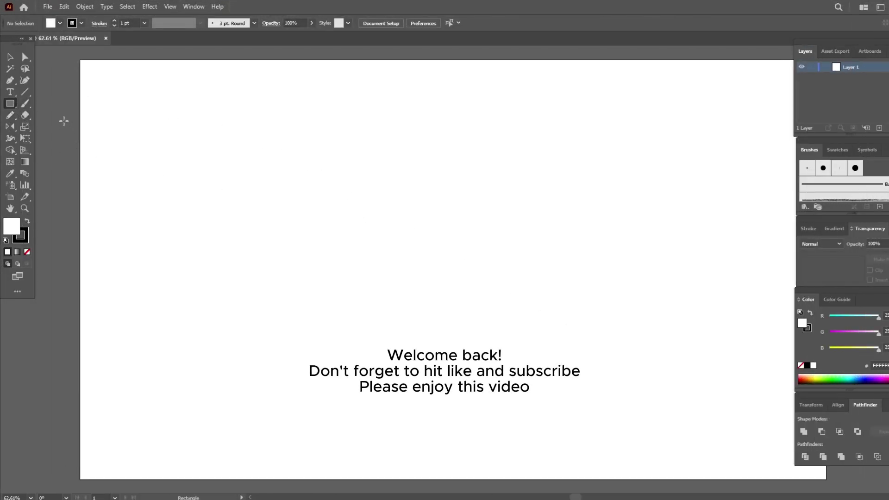
Create a 1920×1080 rectangle with no stroke and fill EAEAEA
left_click(98, 83)
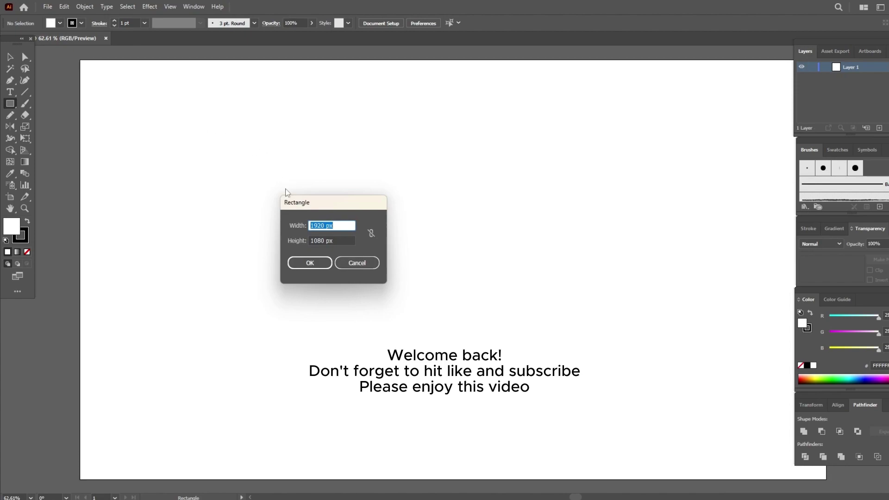
left_click(320, 225)
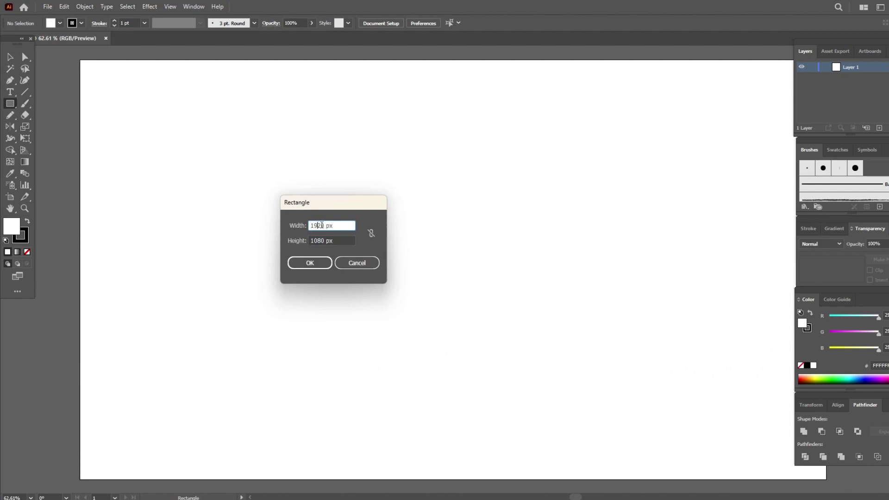
left_click(318, 264)
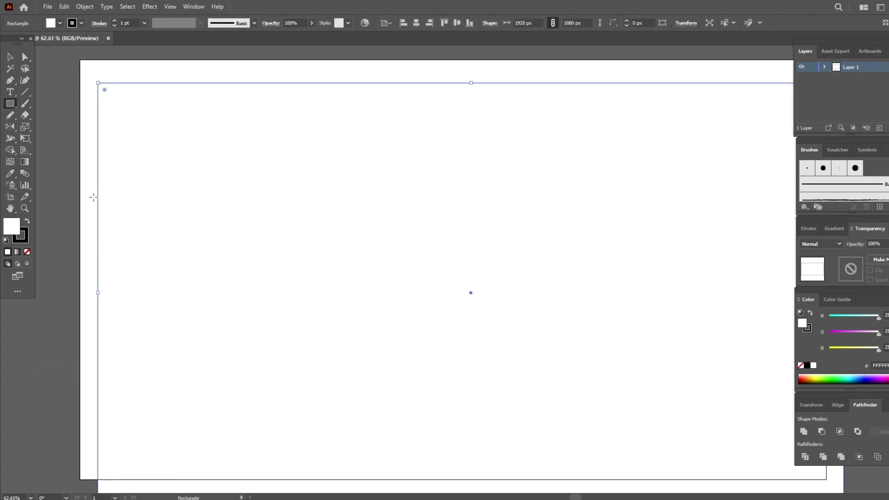
left_click(27, 252)
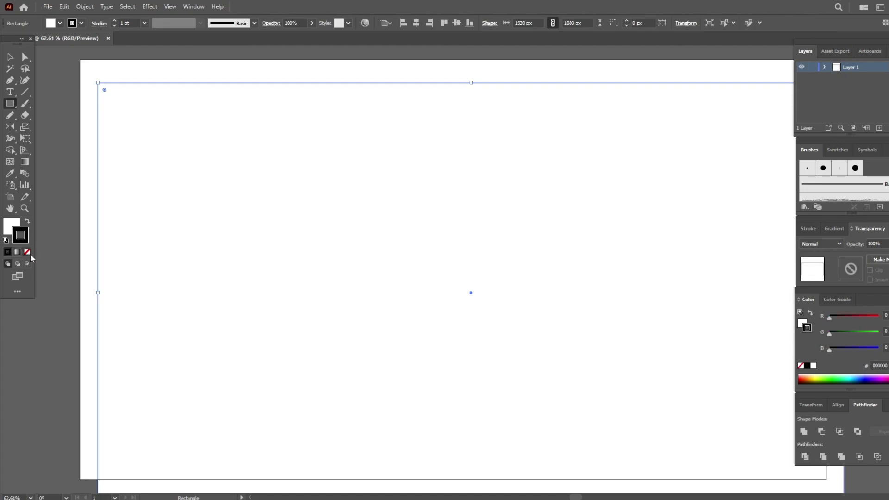
double_click(11, 226)
type("EAEAEA")
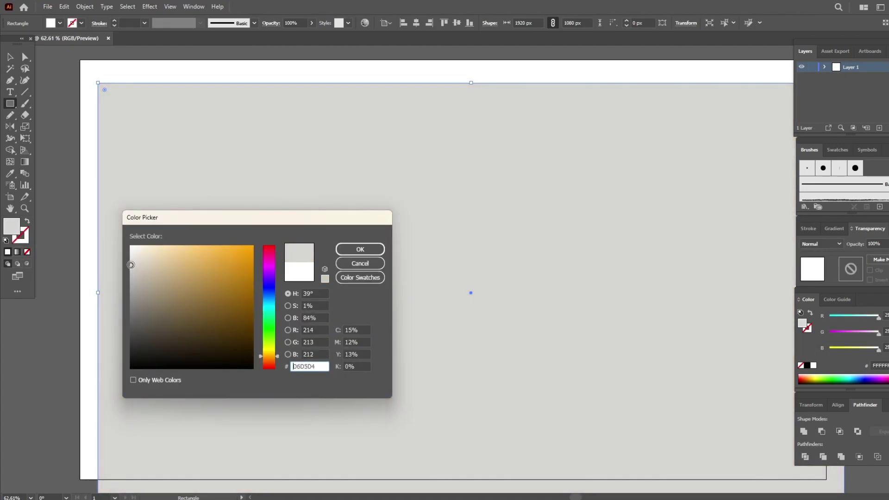
left_click(357, 250)
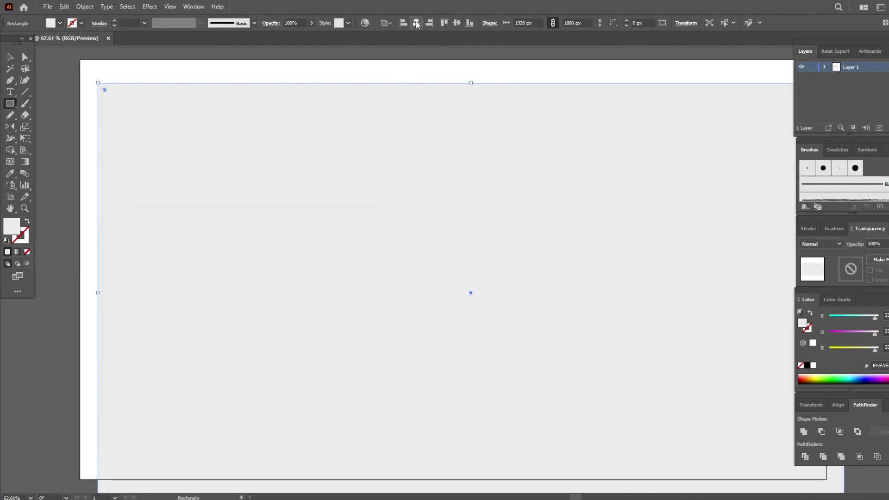
Centre the rectangle on the artboard, add Layer 2, and lock Layer 1
left_click(416, 22)
left_click(457, 22)
left_click(10, 57)
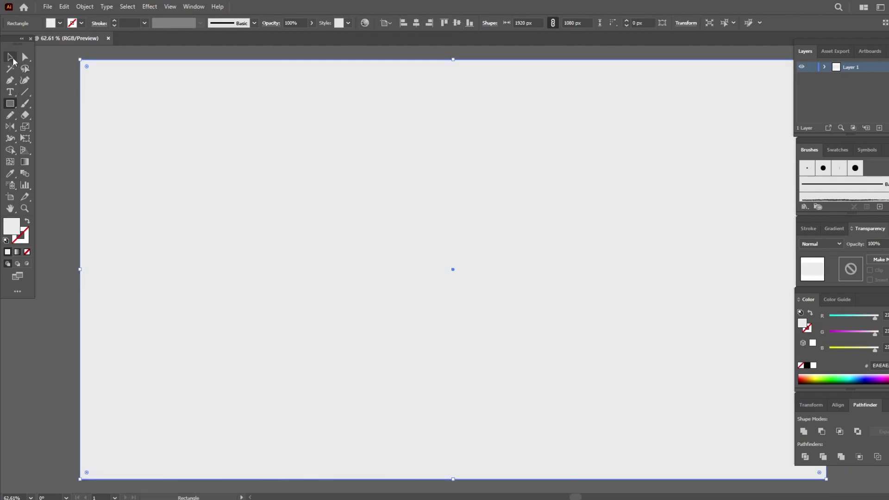
left_click(879, 128)
left_click(811, 78)
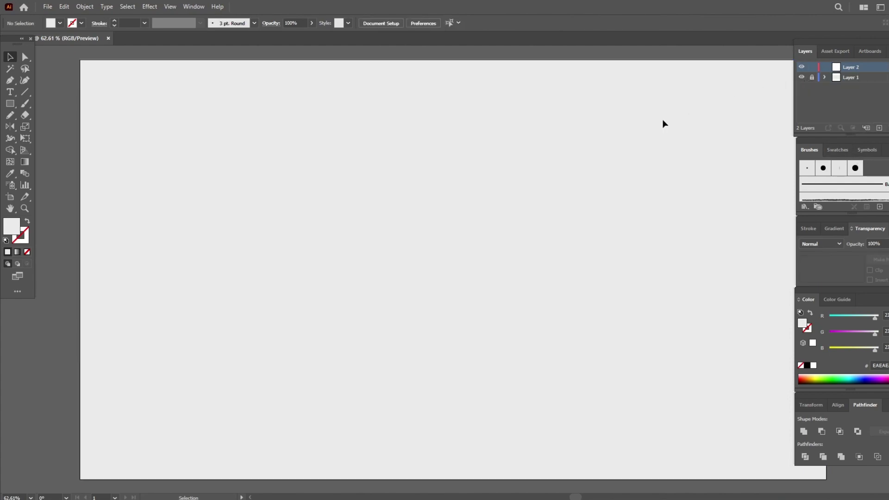
Type '3D TEXT' on the new layer and scale it up to a large size
left_click(10, 92)
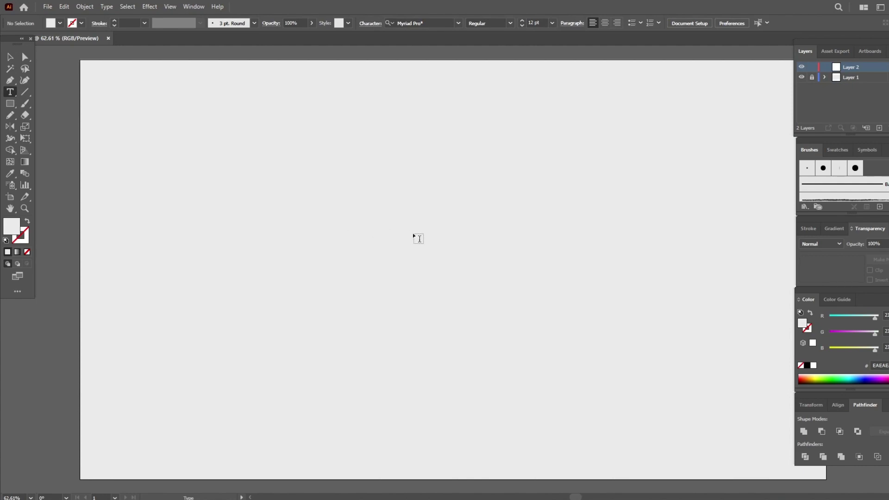
left_click(317, 193)
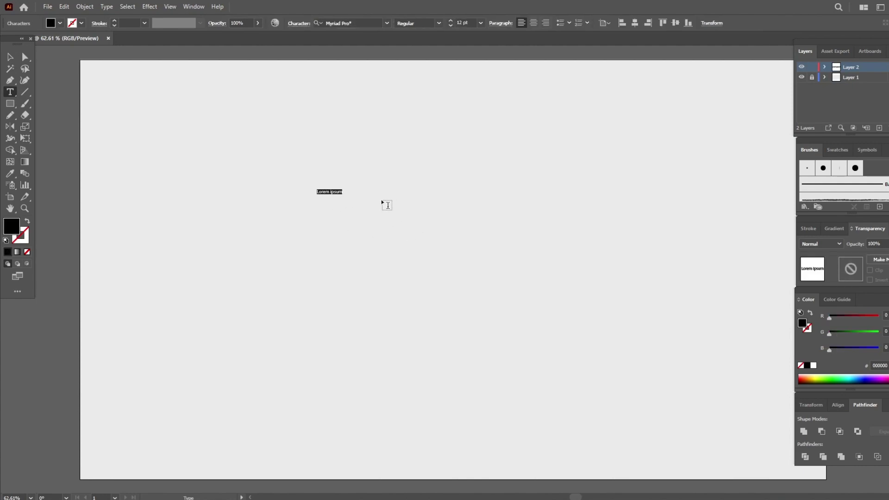
type("3D TEXT")
key("Escape")
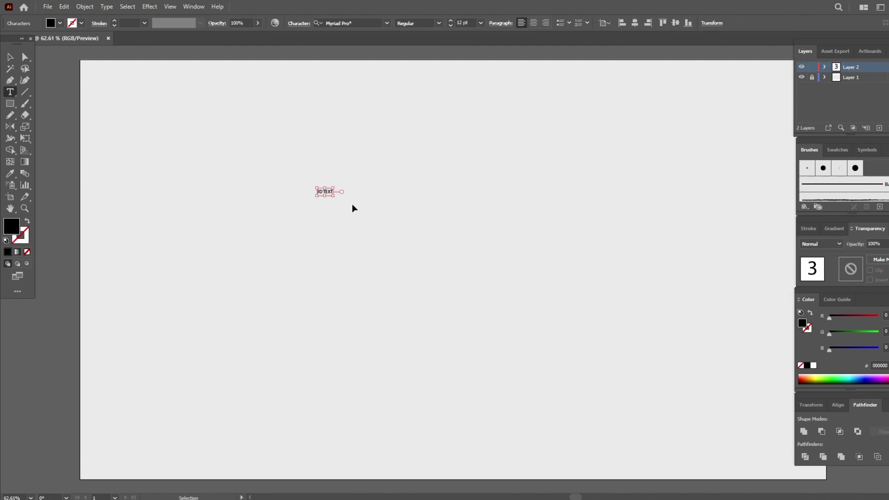
key("v")
left_click_drag(336, 195, 486, 198)
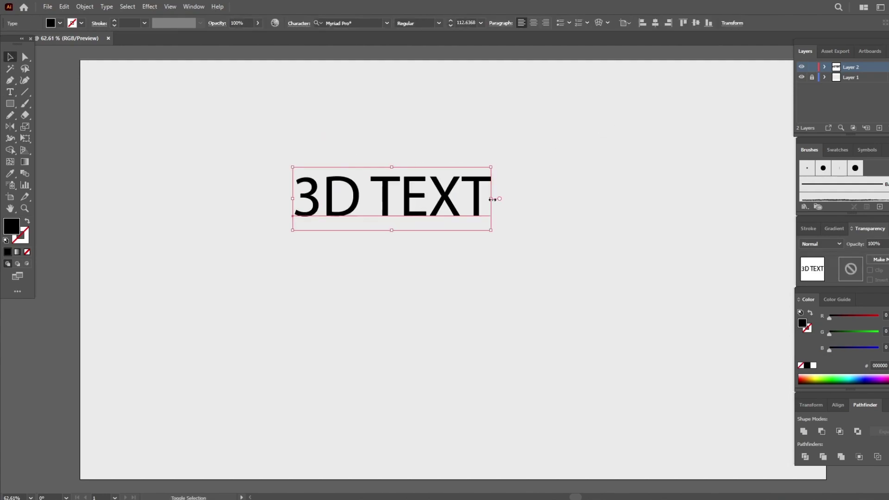
left_click_drag(417, 181, 429, 192)
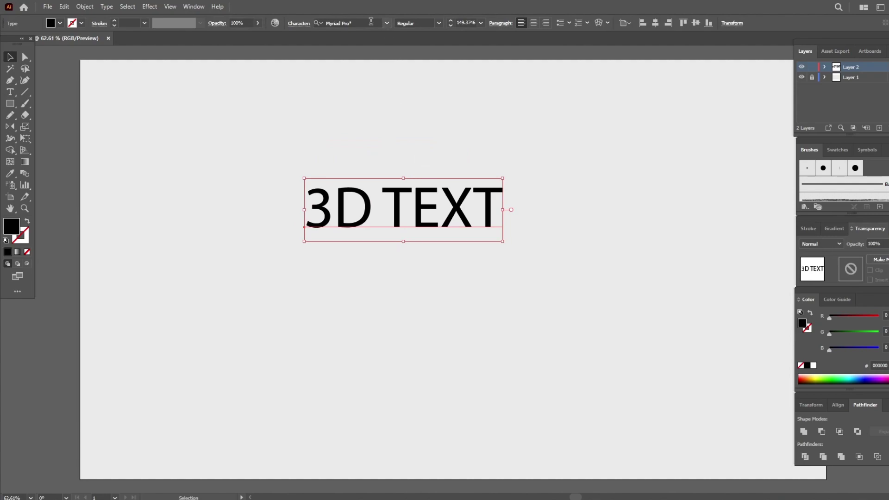
Set the 3D TEXT font to Hanson Bold
left_click(371, 21)
type("hanson")
left_click(401, 161)
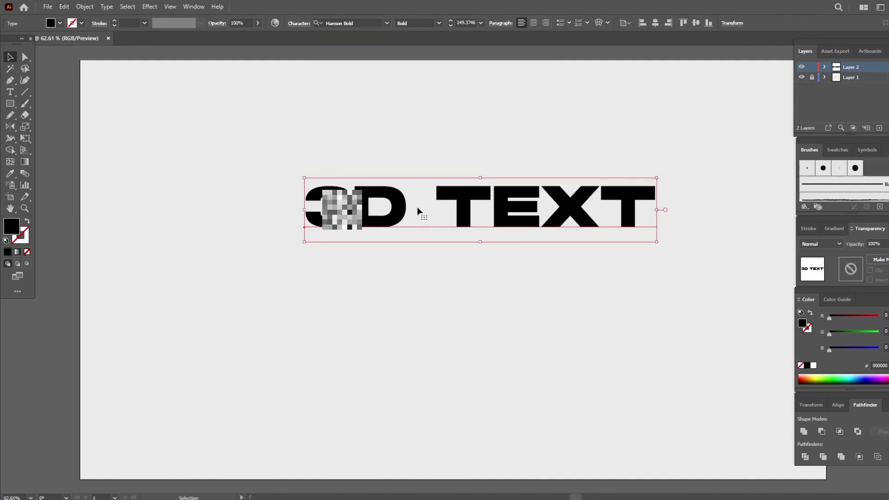
Duplicate the line just below and retype the copy as 'IN THE HOLE'
left_click_drag(418, 212, 415, 264)
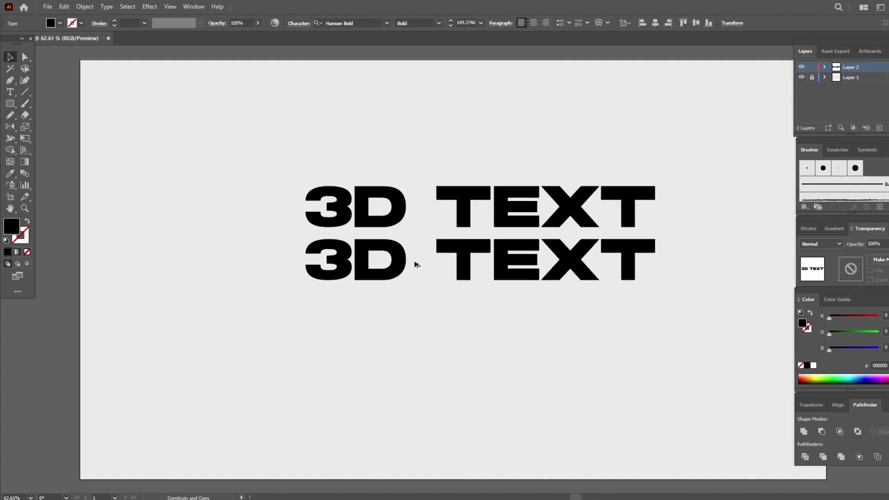
double_click(352, 269)
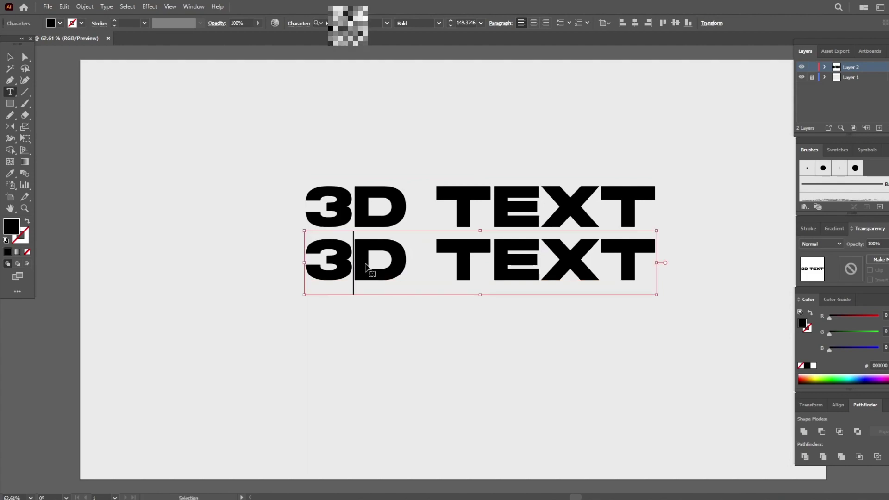
key("ctrl+a")
type("IN TH")
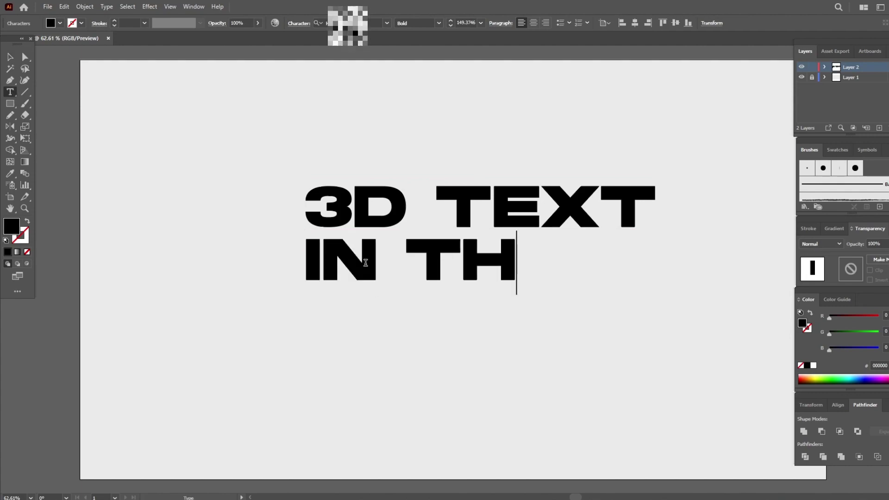
type("E HOLE")
key("Escape")
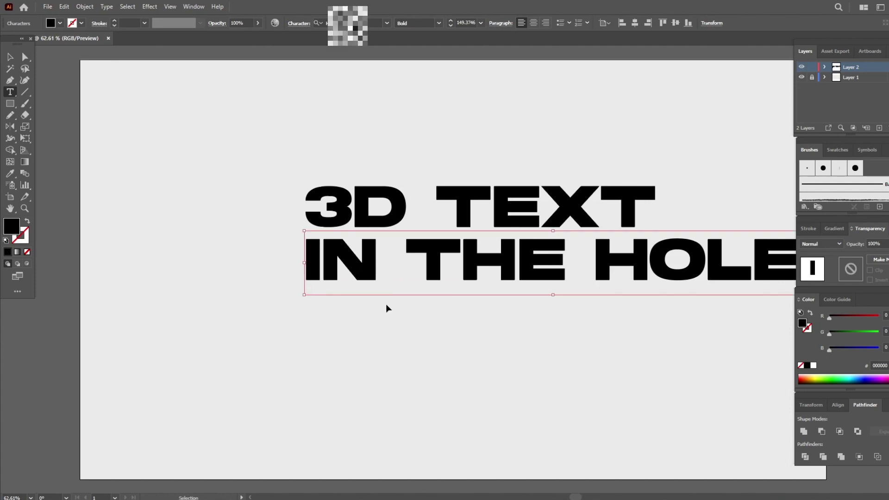
Shrink IN THE HOLE to match the 3D TEXT width and move both lines lower
left_click_drag(437, 319, 388, 341)
key("v")
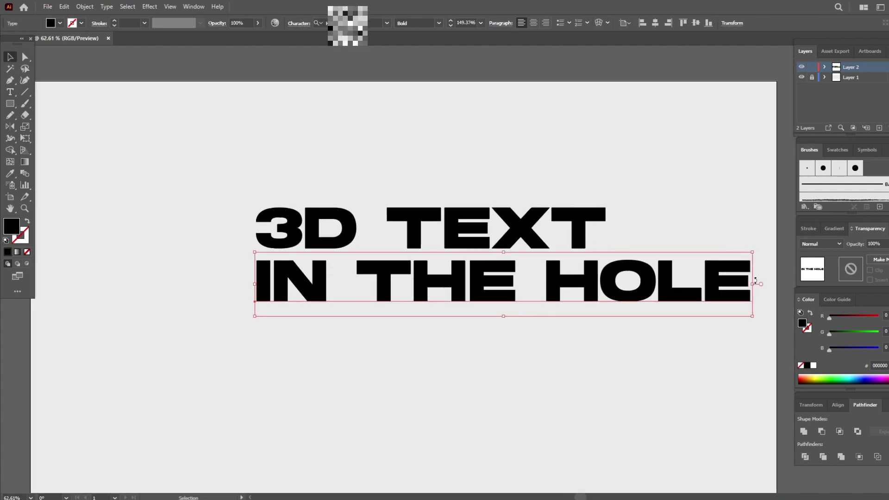
left_click_drag(753, 283, 590, 277)
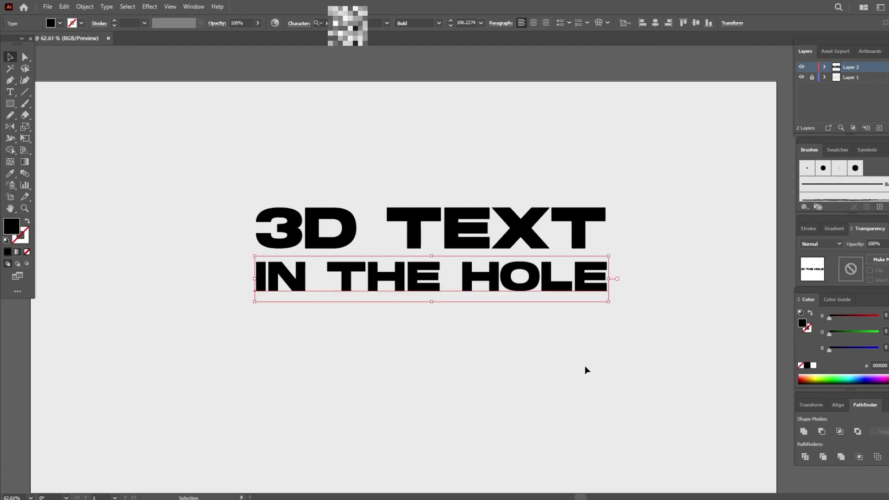
left_click(429, 224, "shift")
left_click_drag(430, 224, 431, 302)
scroll(421, 301, "down", 2)
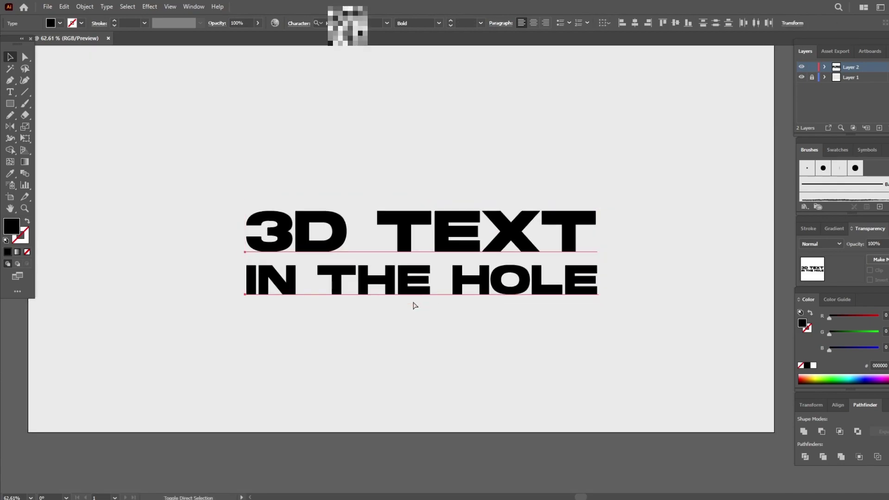
Convert both text lines to outlines and zoom in on the lettering
left_click(90, 7)
left_click(145, 135)
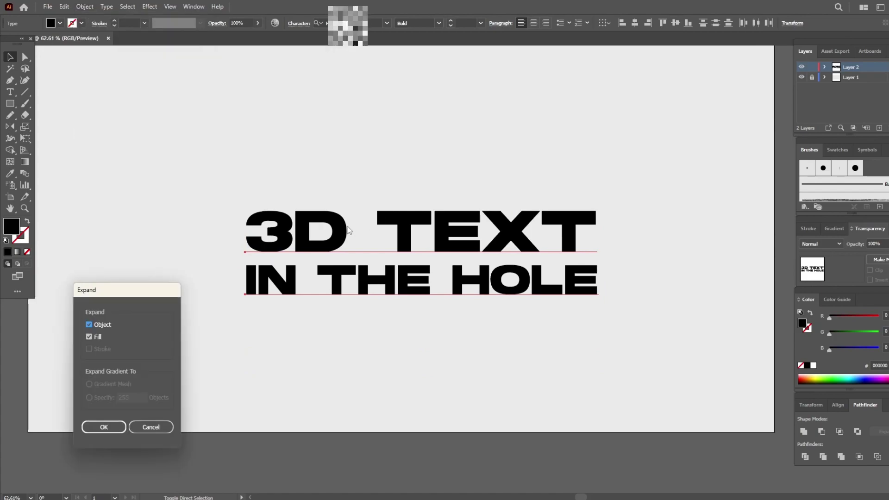
left_click(99, 431)
key("z")
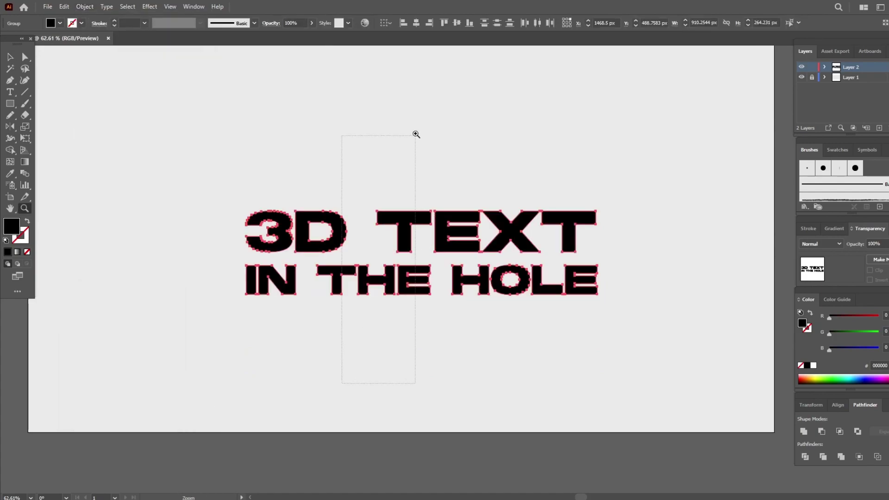
left_click_drag(344, 383, 415, 133)
Tighten the word gaps: 3D closer to TEXT, IN and IN THE shifted toward HOLE
key("a")
left_click_drag(163, 143, 431, 289)
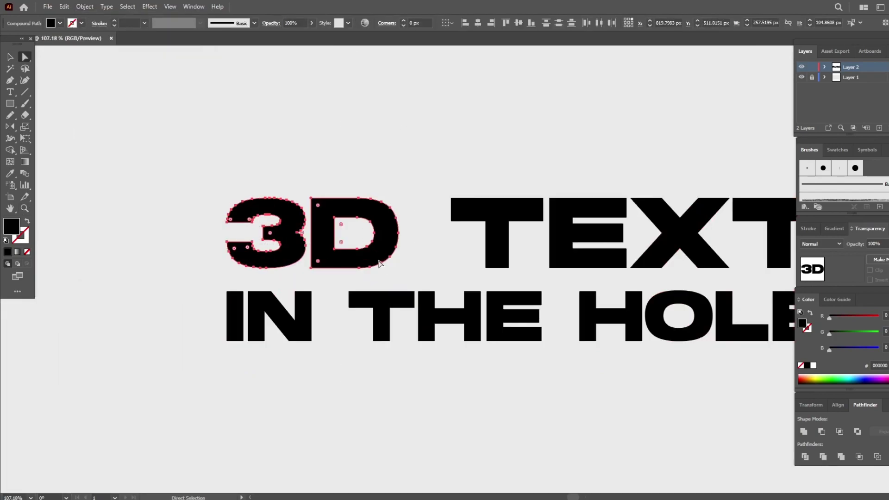
mouse_move(375, 262)
left_mouse_down()
mouse_move(420, 261)
mouse_move(408, 258)
left_mouse_up()
left_click_drag(311, 331, 268, 279)
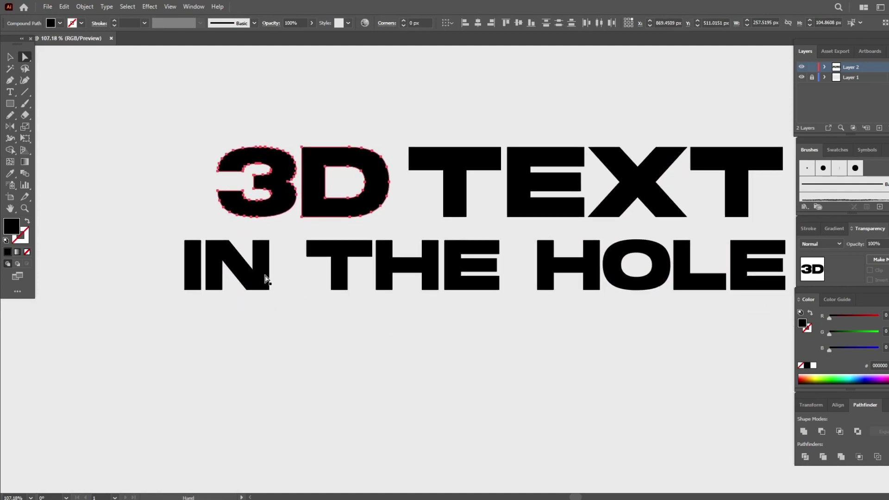
mouse_move(157, 225)
left_mouse_down()
mouse_move(227, 291)
mouse_move(278, 312)
left_mouse_up()
left_click_drag(265, 270, 283, 270)
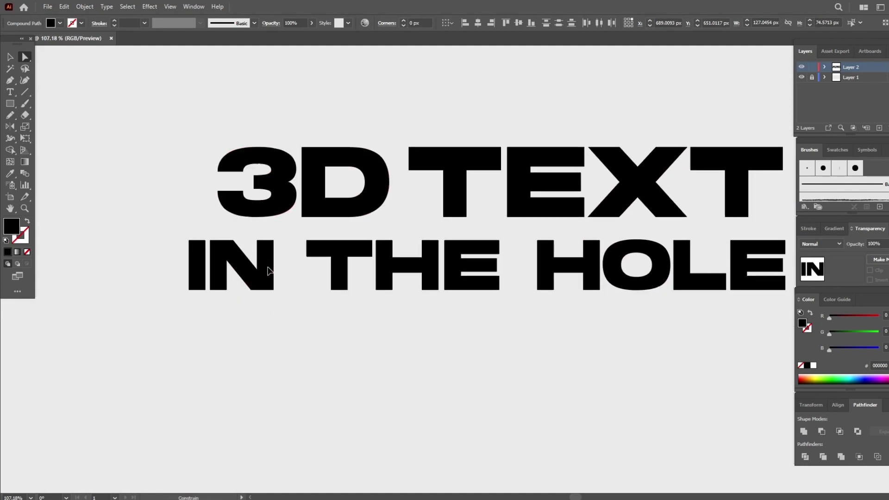
left_click_drag(513, 327, 156, 220)
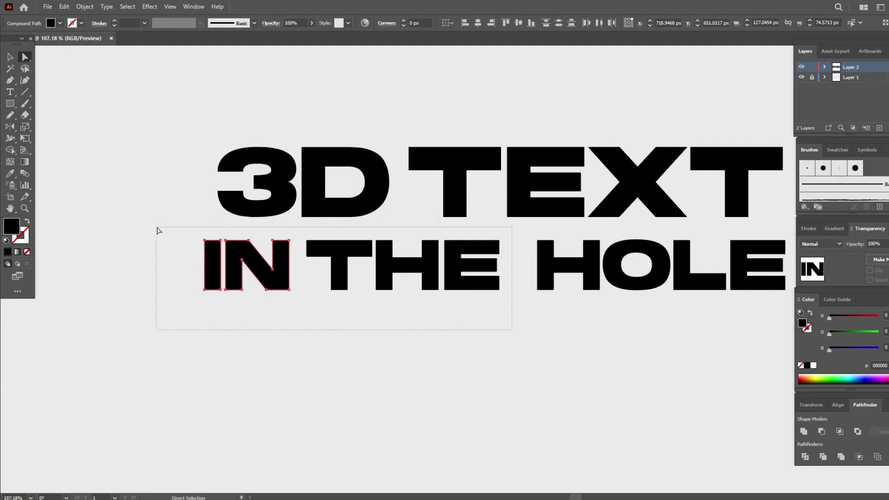
left_click_drag(421, 285, 435, 285)
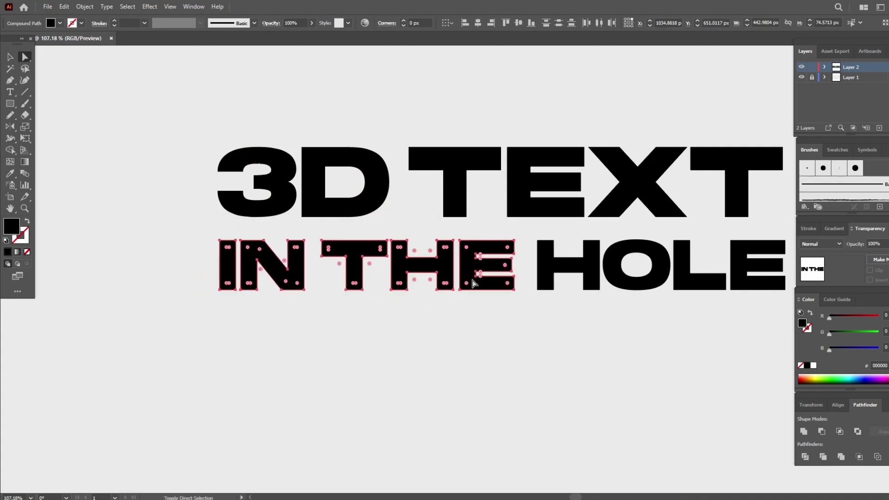
Zoom out to the whole artboard and select the entire lettering group
left_click(582, 354)
key("ctrl+0")
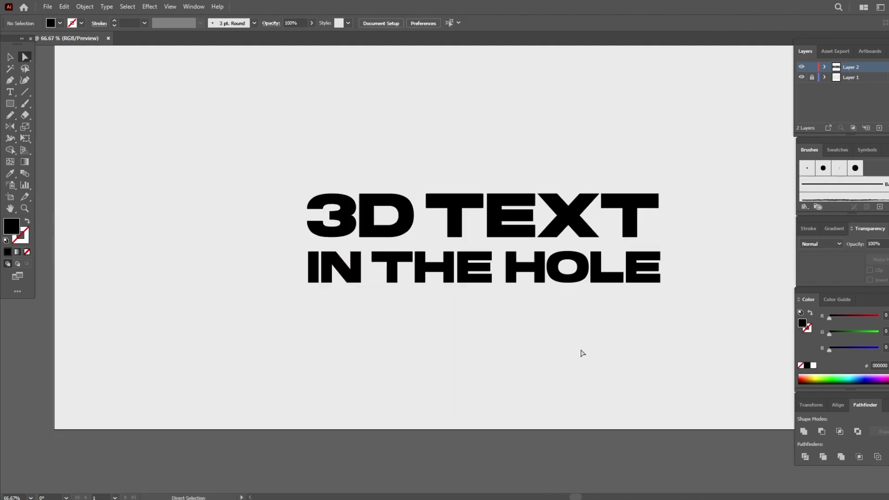
key("v")
left_click_drag(635, 342, 337, 189)
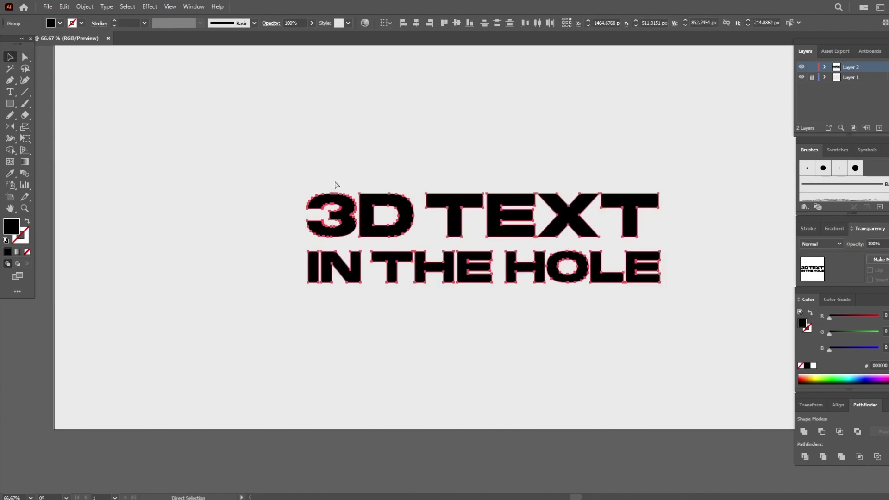
Centre the lettering group horizontally and vertically on the artboard
key("ctrl+minus")
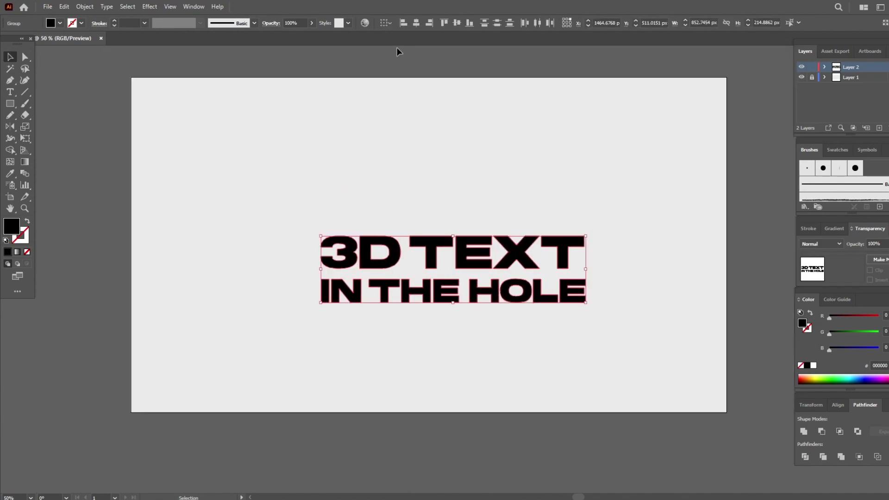
key("a")
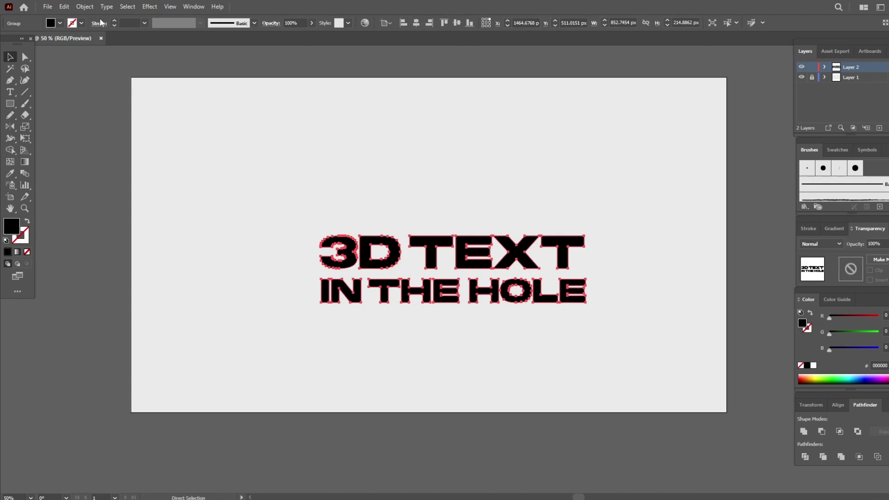
left_click(85, 7)
mouse_move(125, 17)
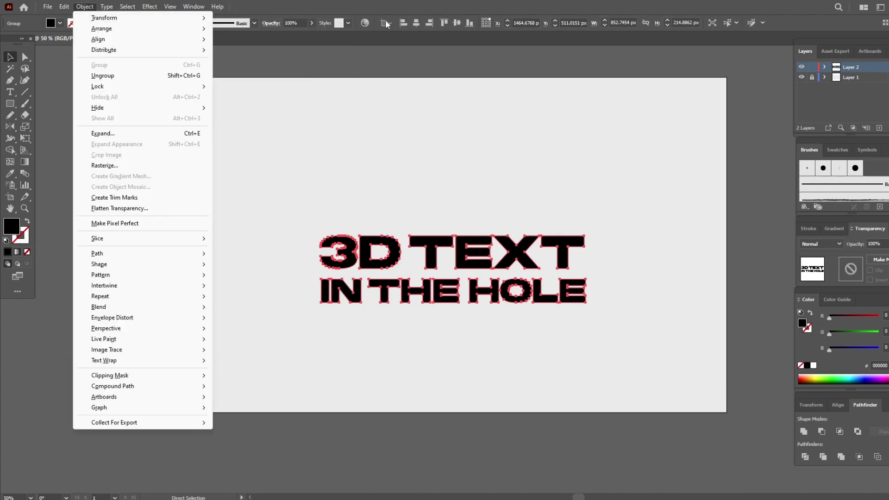
left_click(417, 23)
left_click(452, 23)
key("v")
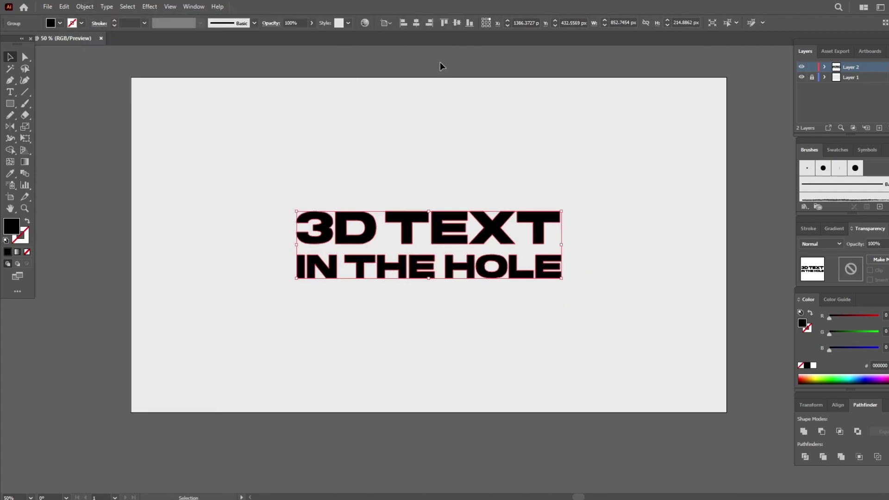
Fill the lettering with the artboard's EAEAEA gray using the Eyedropper
left_click(365, 143)
left_click_drag(542, 329, 467, 184)
left_click(10, 173)
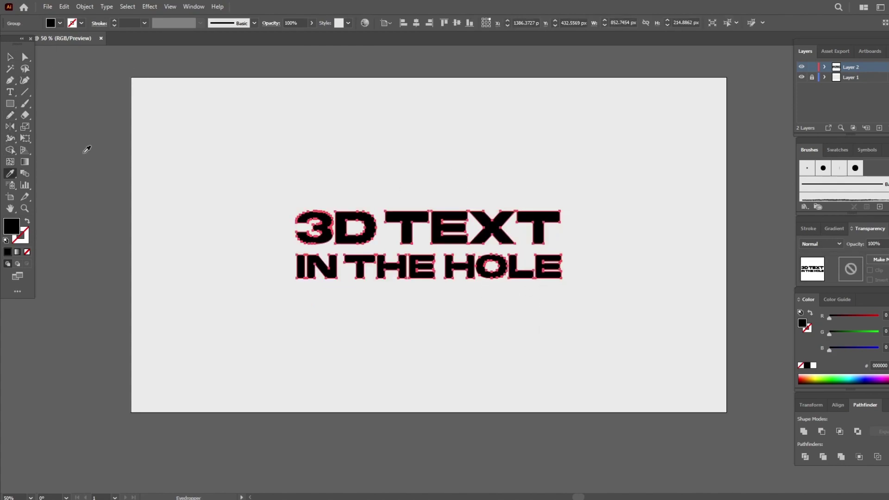
left_click(169, 103)
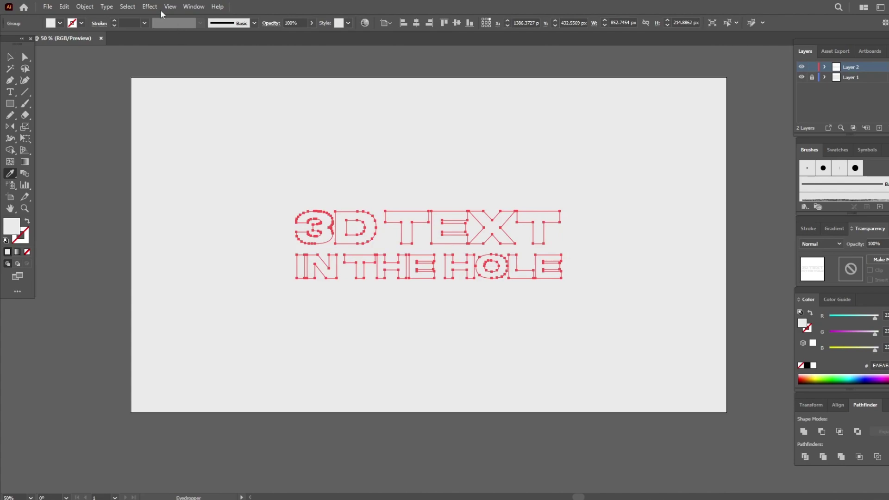
Apply 3D (Classic) Extrude & Bevel to the lettering with position Isometric Top
left_click(149, 7)
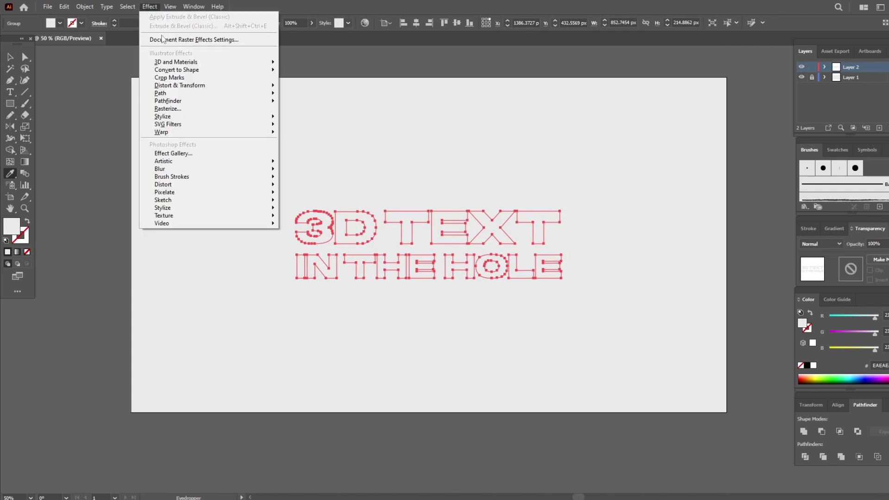
mouse_move(176, 62)
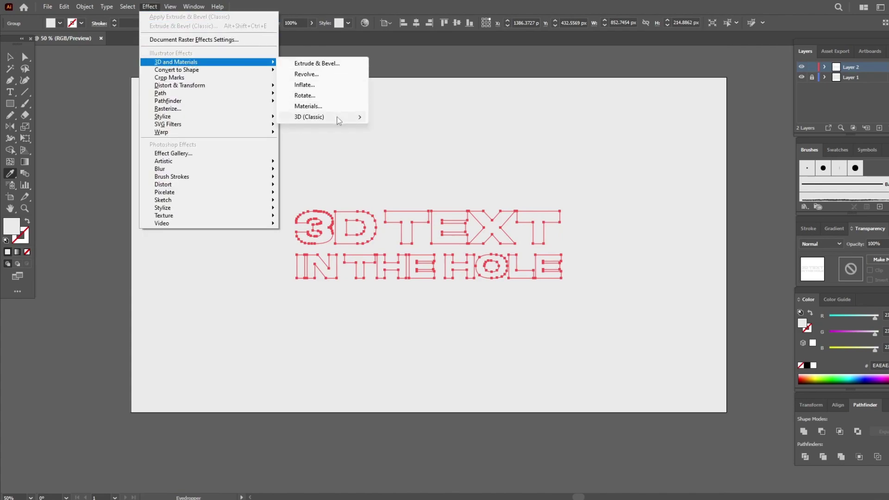
mouse_move(309, 116)
left_click(418, 117)
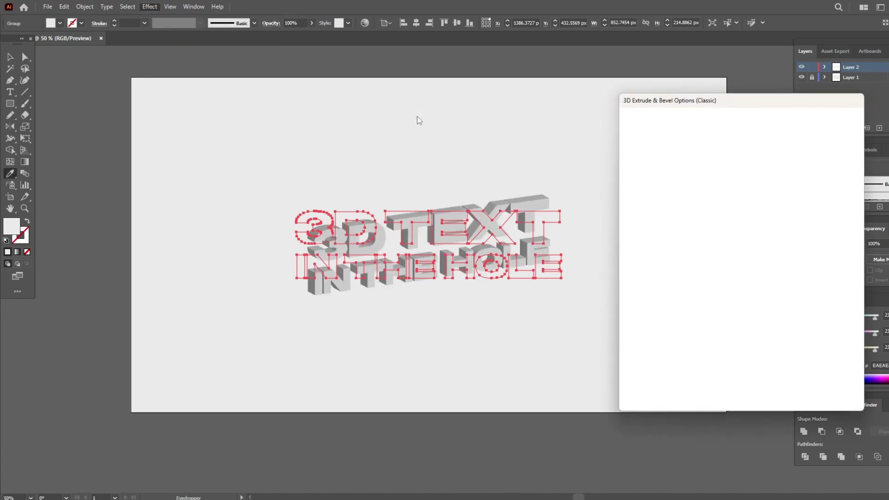
left_click(683, 117)
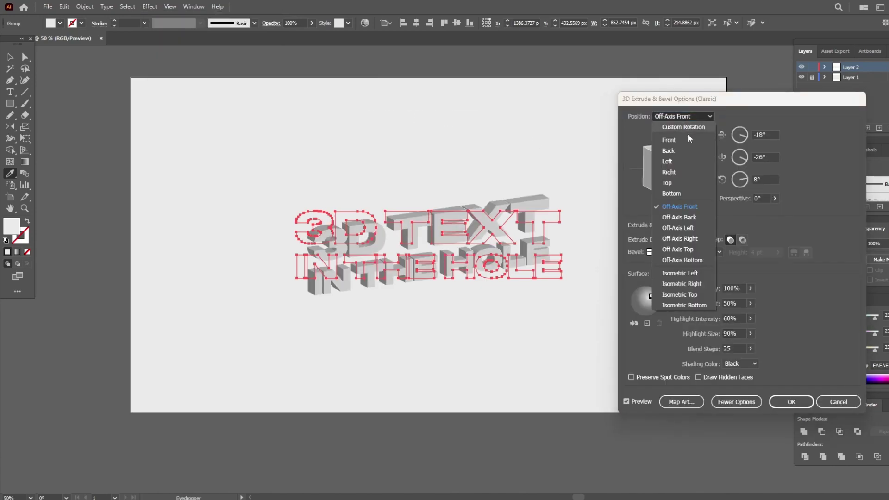
left_click(688, 294)
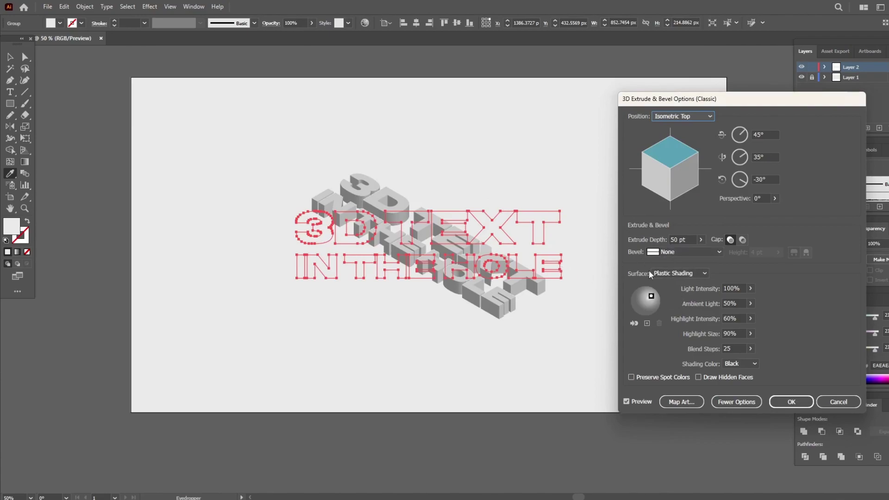
Set Extrude Depth to 35 pt and move the light up-left on the shading sphere
left_click(679, 240)
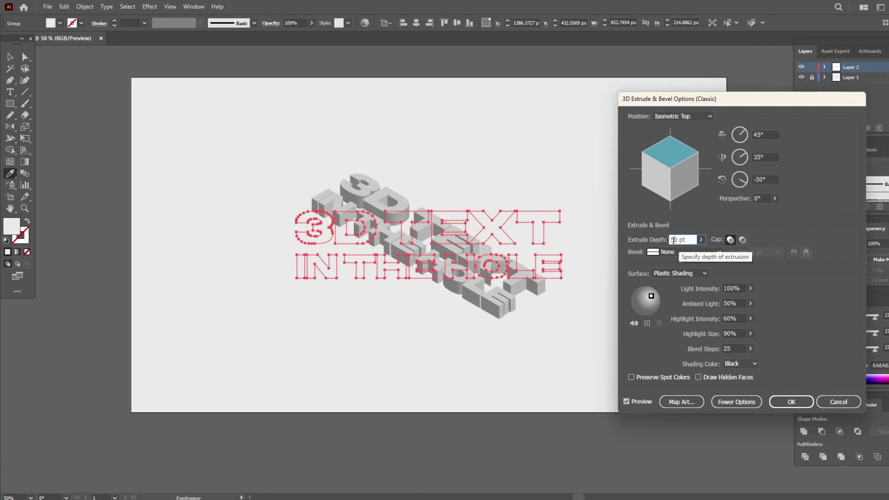
type("4")
key("Down")
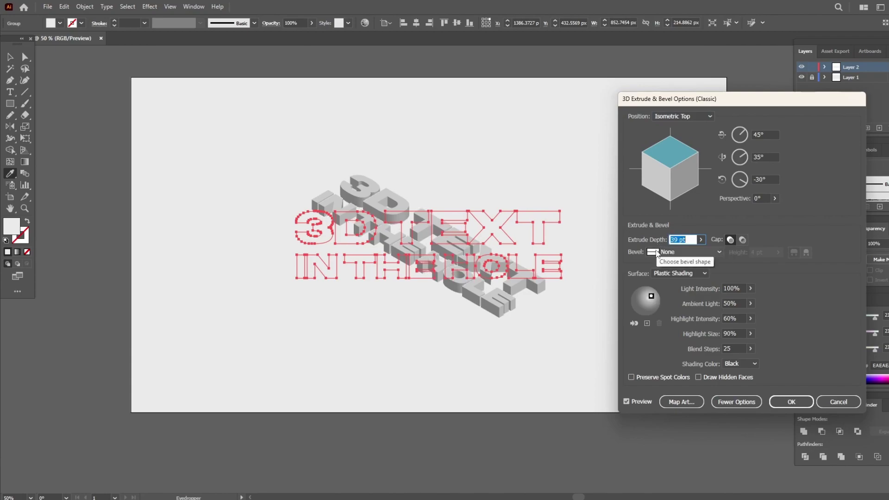
key("Down")
key("Down")
key("Down")
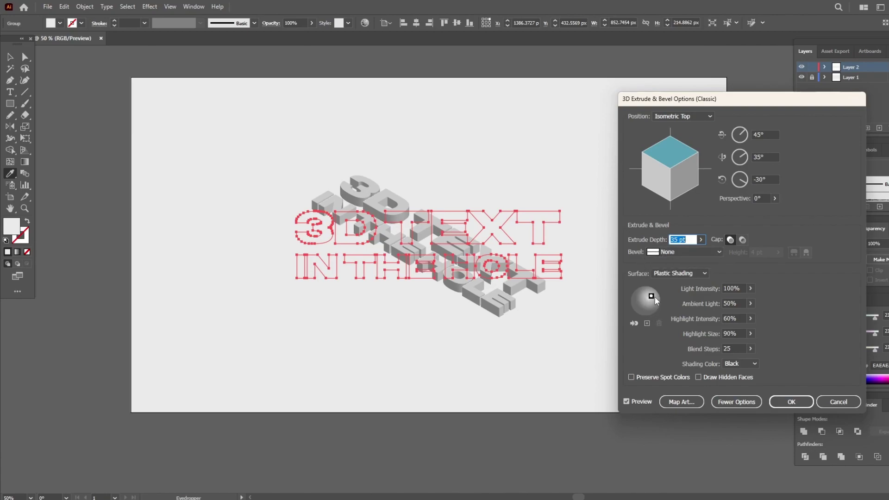
mouse_move(651, 297)
left_mouse_down()
mouse_move(644, 299)
mouse_move(651, 304)
left_mouse_up()
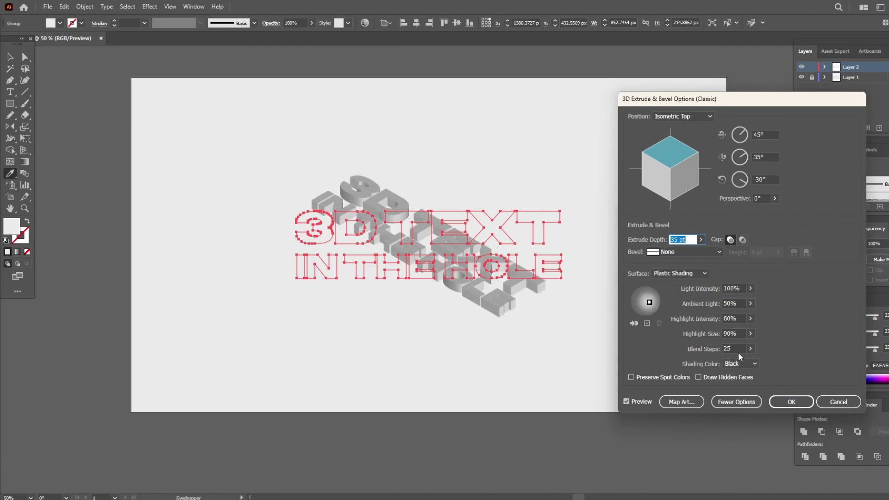
Use 256 blend steps, draw hidden faces, fine-tune the light, and confirm the extrusion
left_click(749, 349)
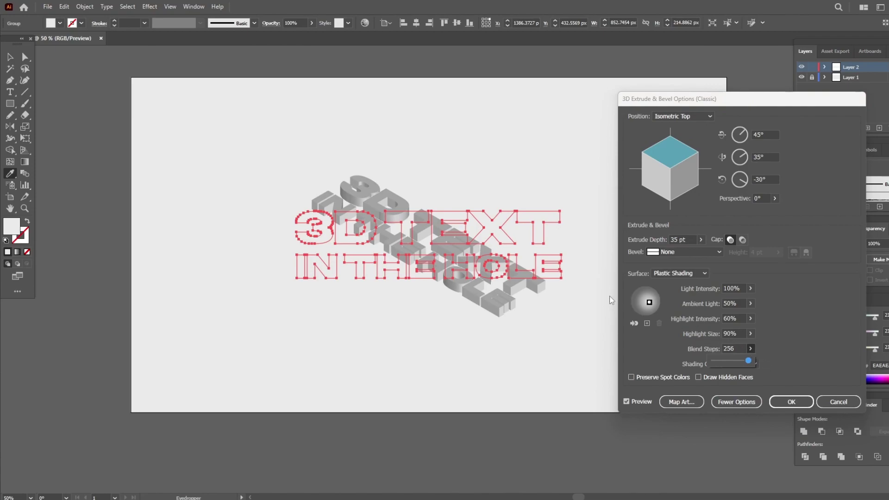
left_click(705, 378)
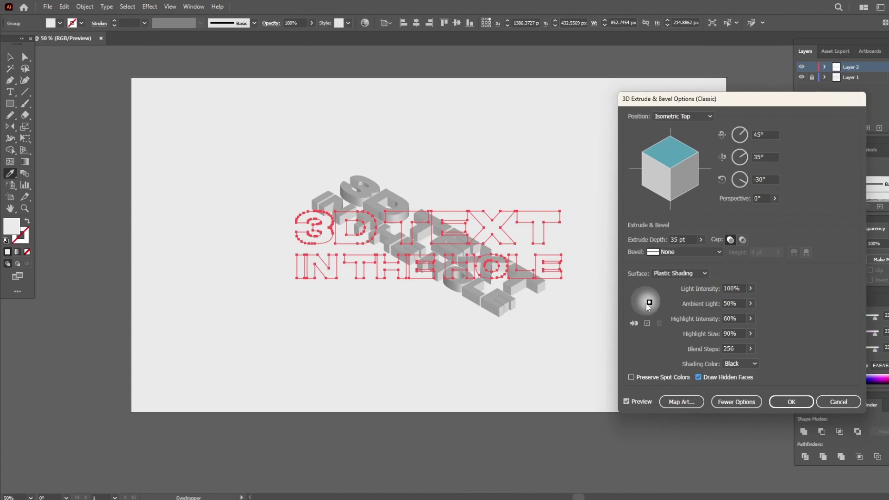
left_click_drag(649, 305, 644, 301)
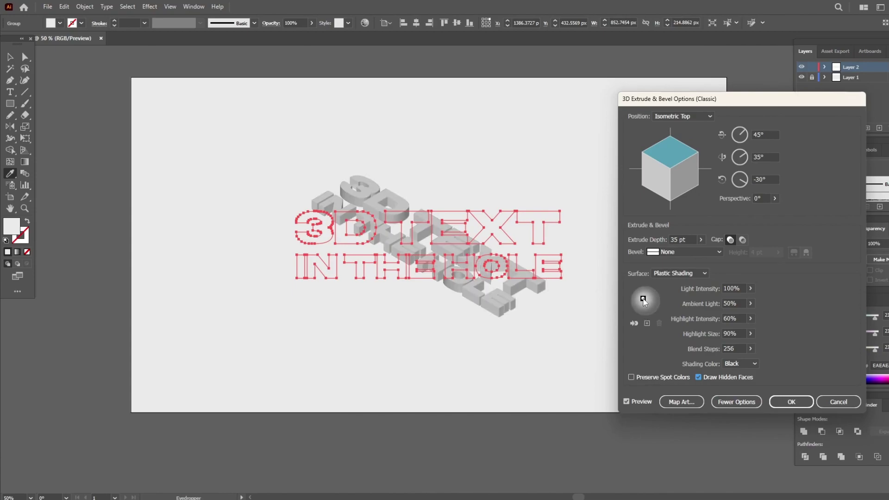
left_click_drag(644, 303, 646, 301)
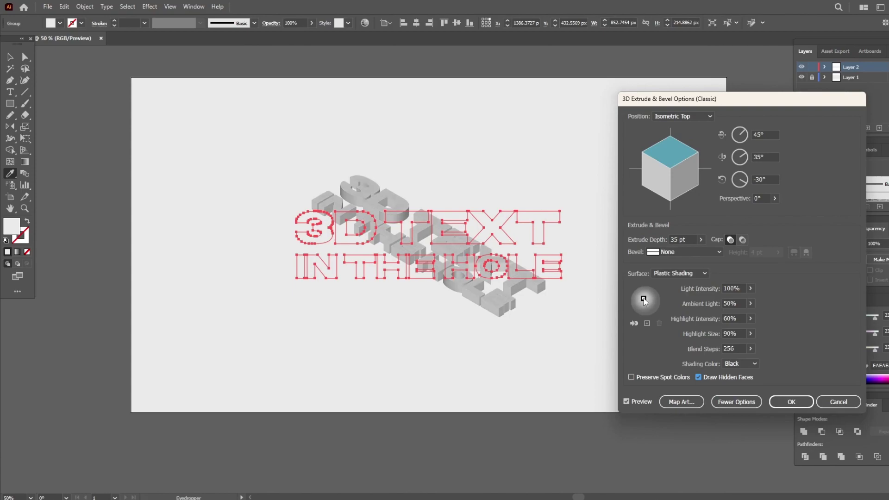
left_click(792, 402)
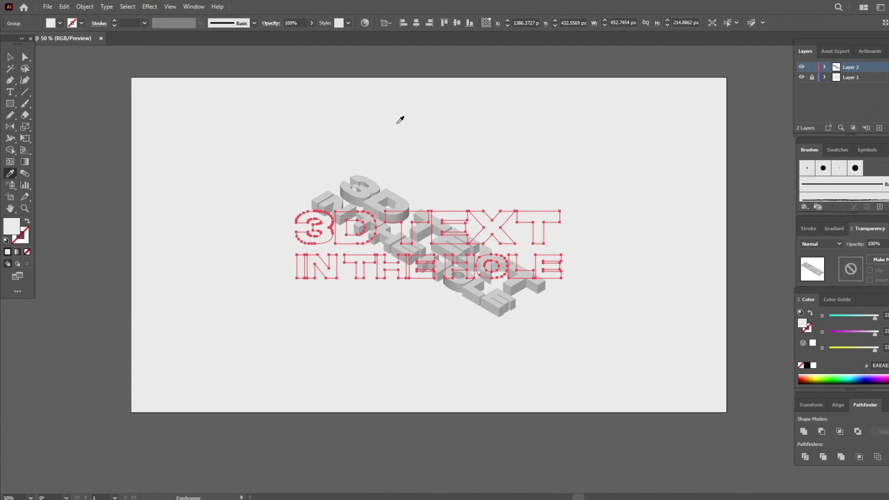
Expand the 3D lettering's appearance into editable paths and zoom in on it
left_click(85, 7)
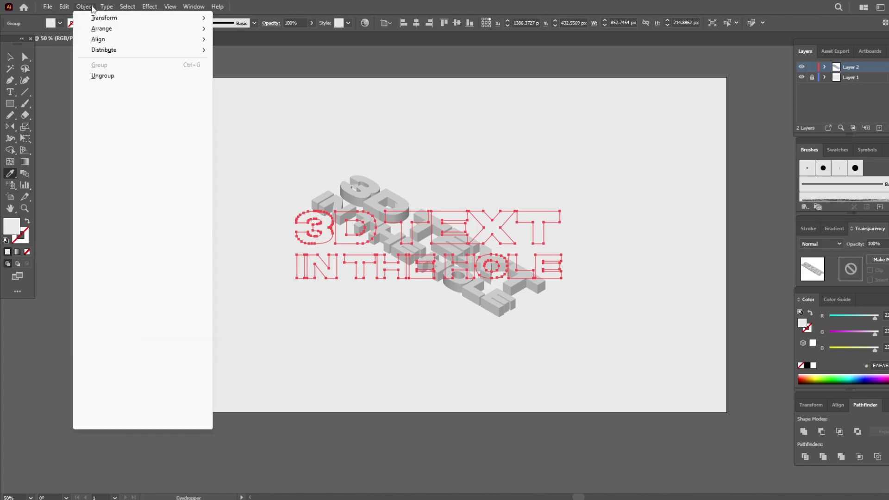
left_click(111, 143)
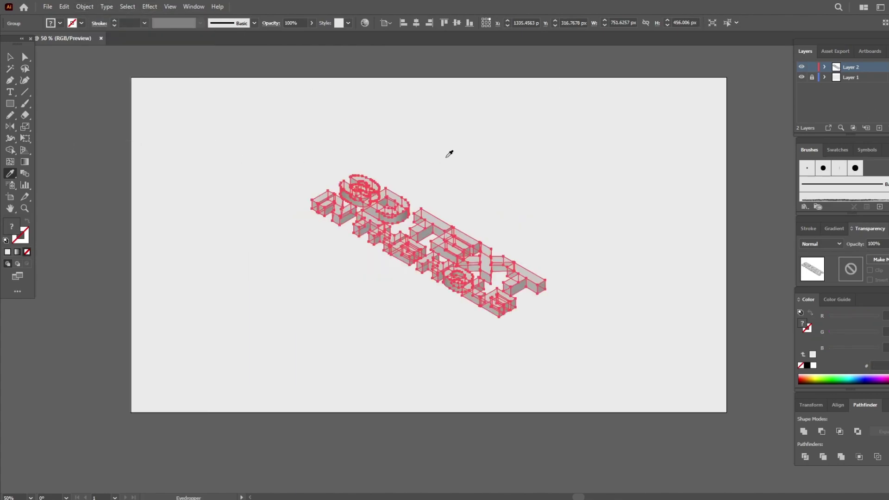
left_click(25, 57)
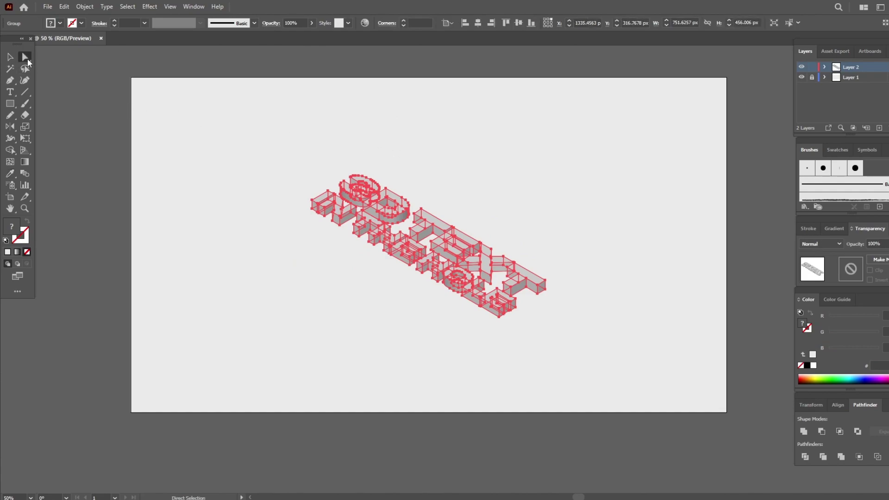
left_click(25, 208)
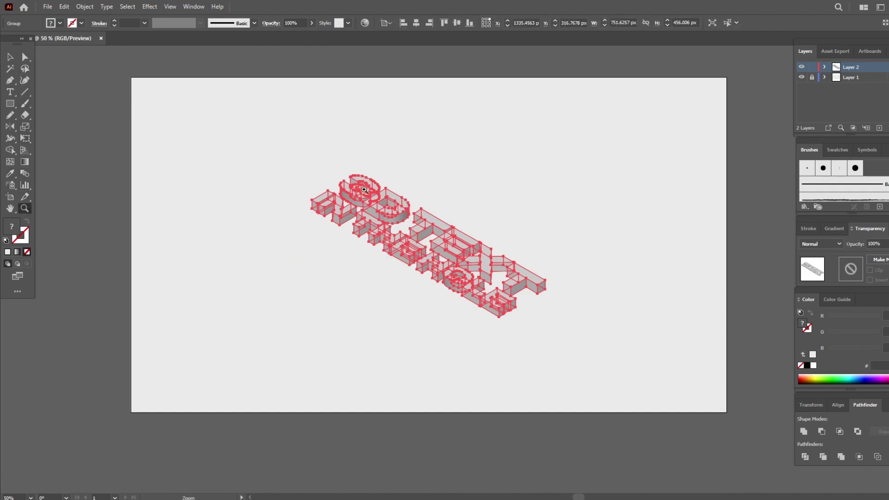
left_click_drag(323, 164, 577, 360)
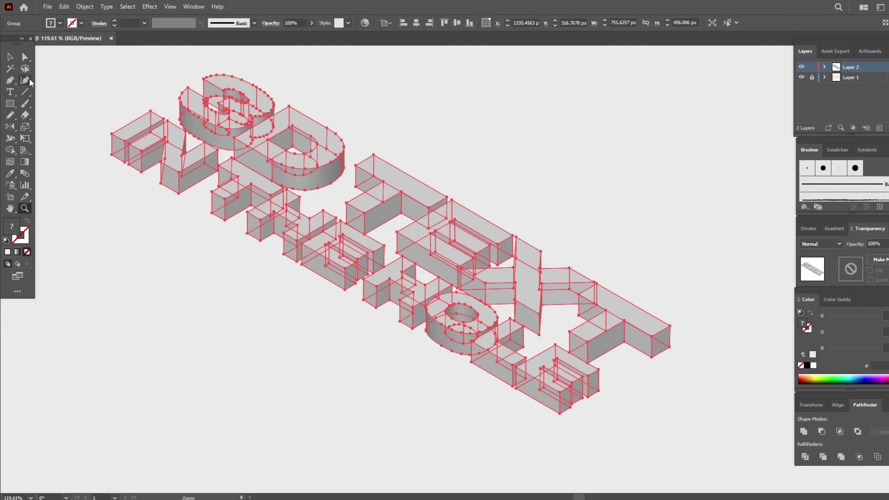
With Direct Selection, select the front faces of the 3, D, T, E, X and T in 3D TEXT
left_click(26, 57)
left_click(93, 84)
left_click(259, 104)
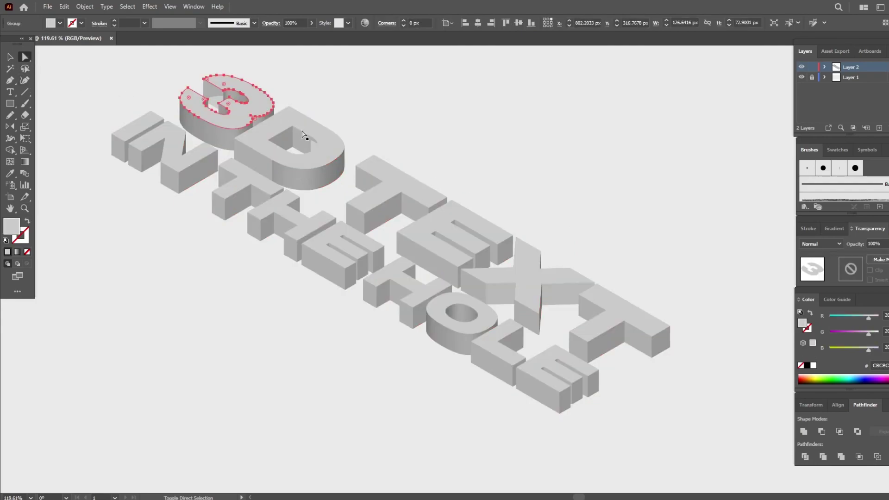
left_click(308, 135, "shift")
left_click(418, 197, "shift")
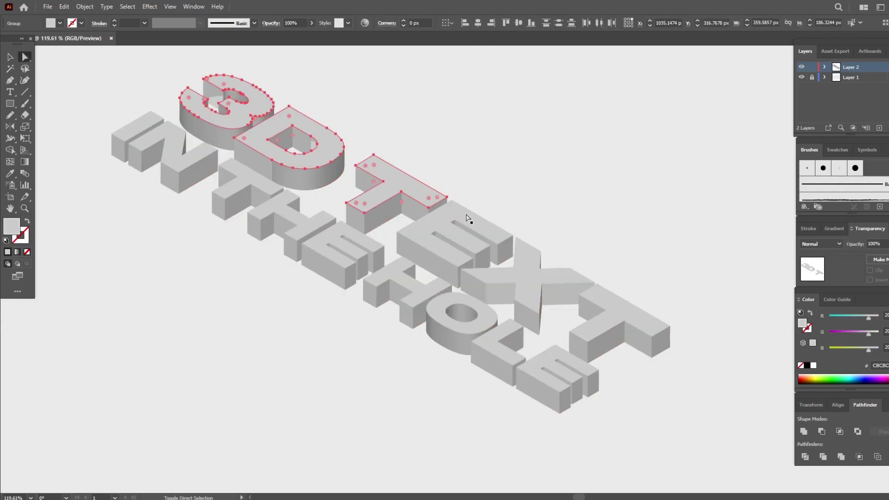
left_click(469, 219, "shift")
left_click(533, 274, "shift")
left_click(600, 295, "shift")
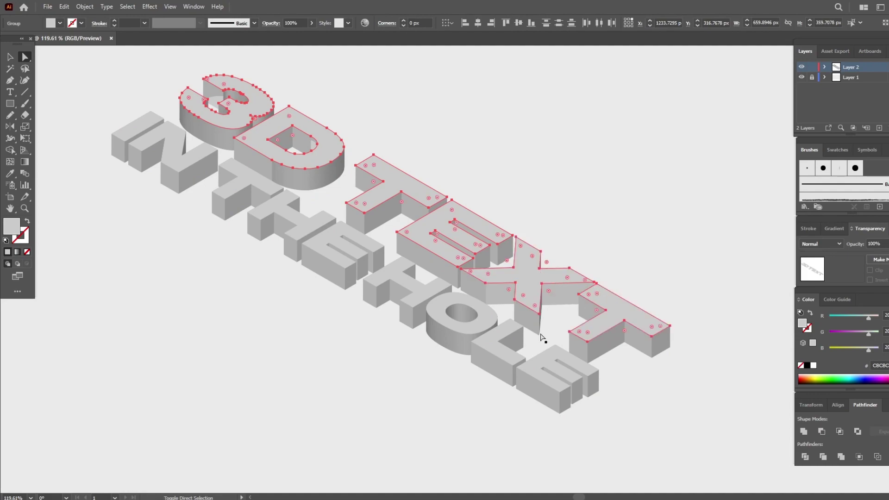
Add the front faces of HOLE, THE and IN to the selection
left_click(556, 358, "shift")
left_click(502, 359, "shift")
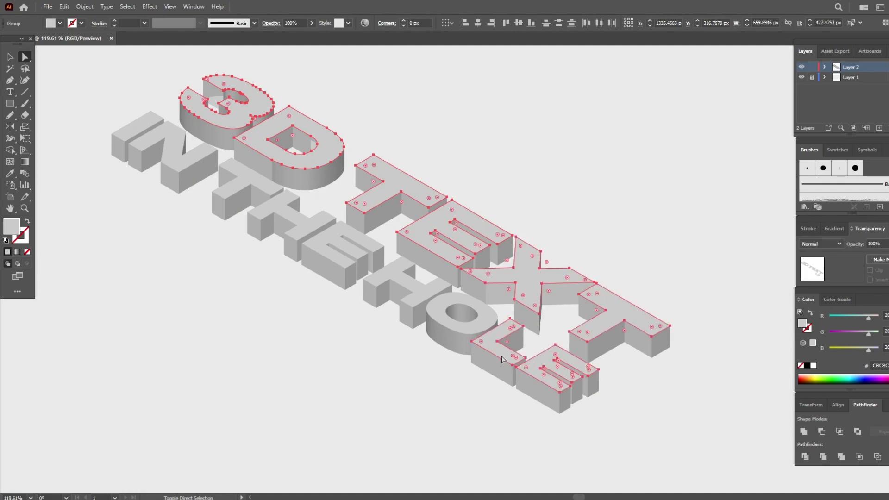
left_click(456, 333, "shift")
left_click(401, 290, "shift")
left_click(332, 262, "shift")
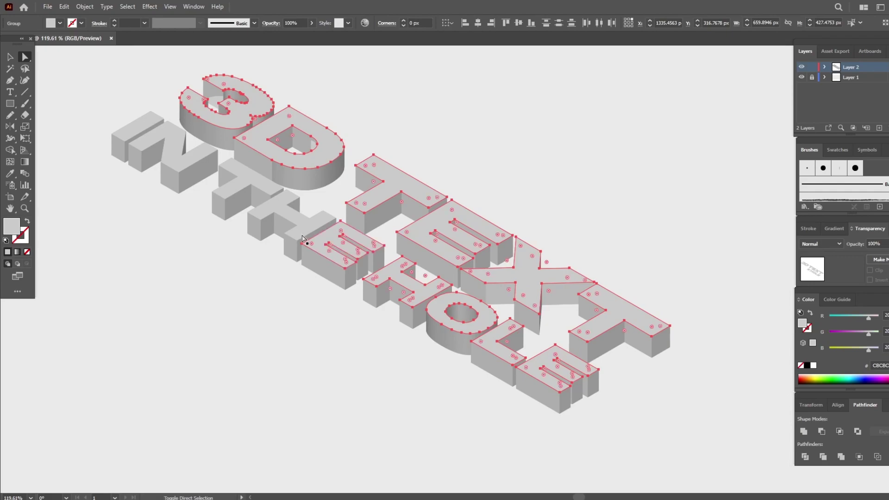
left_click(306, 231, "shift")
left_click(257, 187, "shift")
left_click(132, 135, "shift")
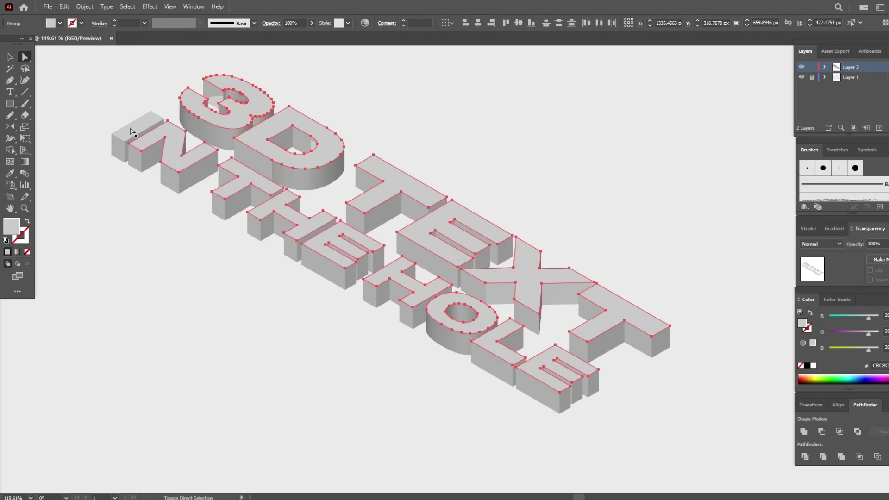
Cut the selected letter faces and Paste in Front so they sit in place above the walls
left_click(64, 7)
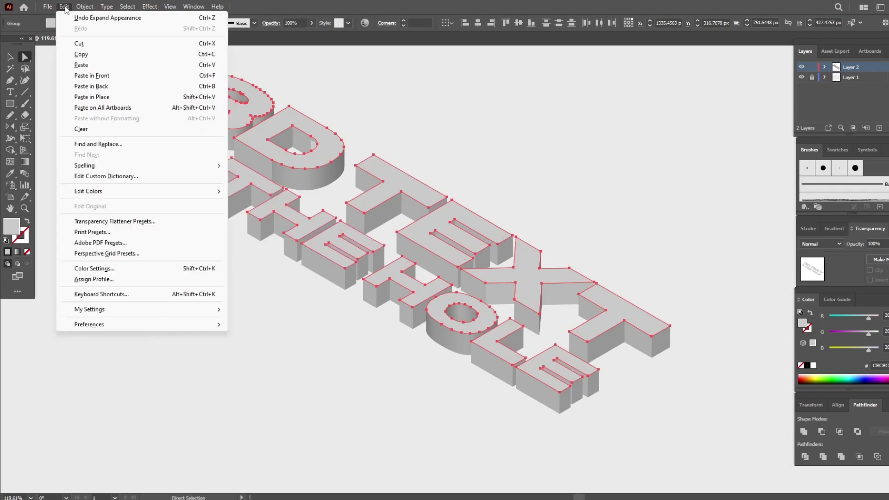
left_click(87, 44)
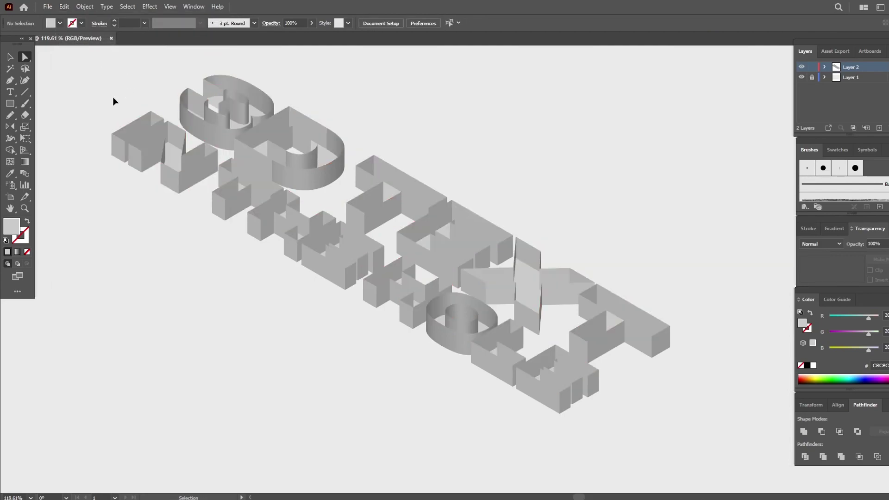
key("ctrl+0")
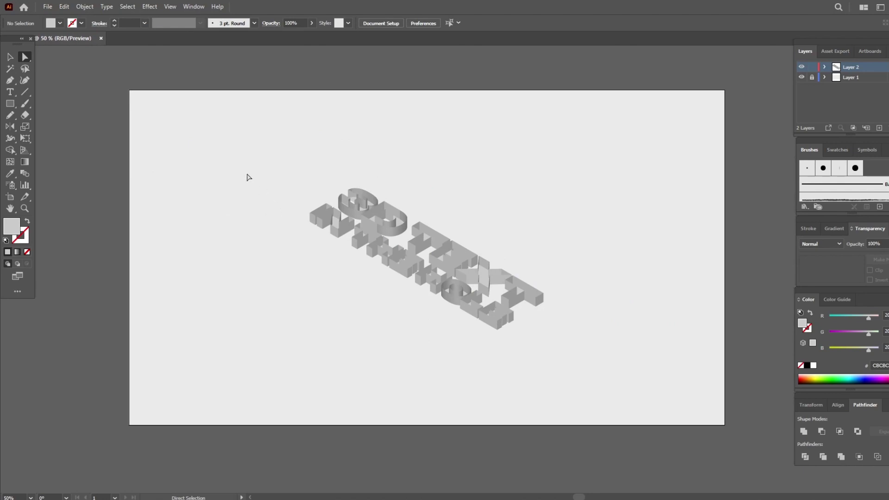
left_click(72, 8)
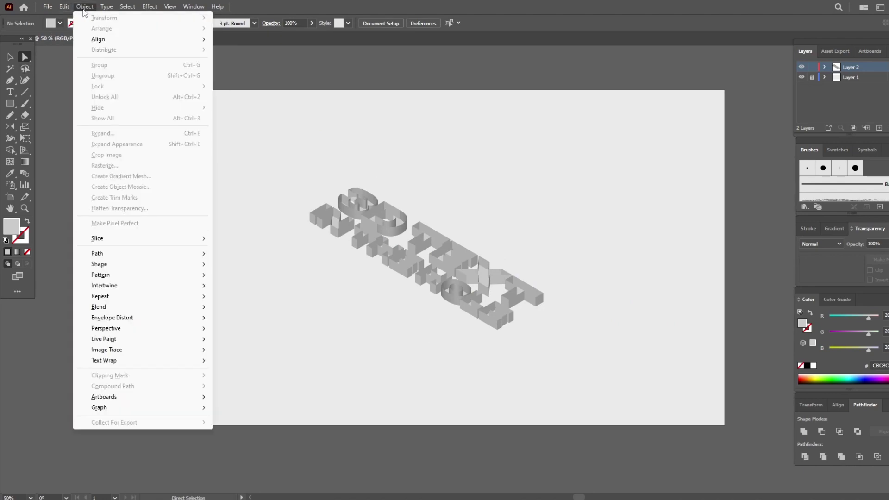
mouse_move(64, 6)
left_click(105, 77)
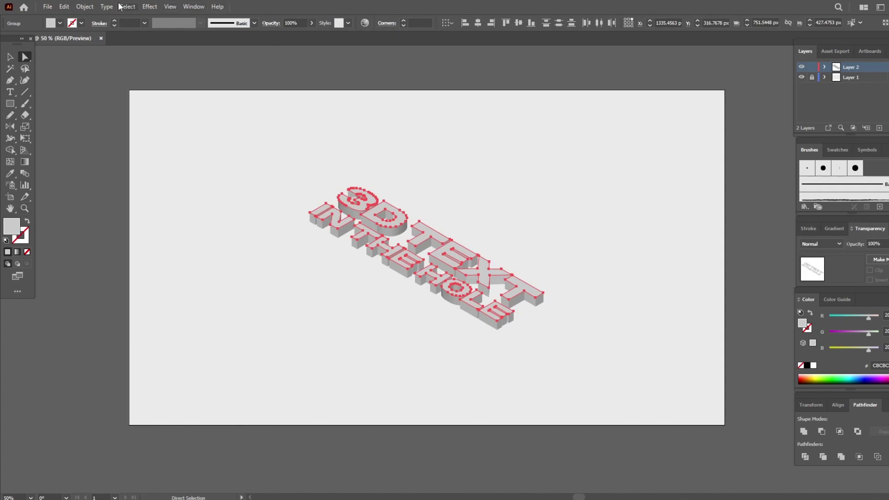
left_click(85, 6)
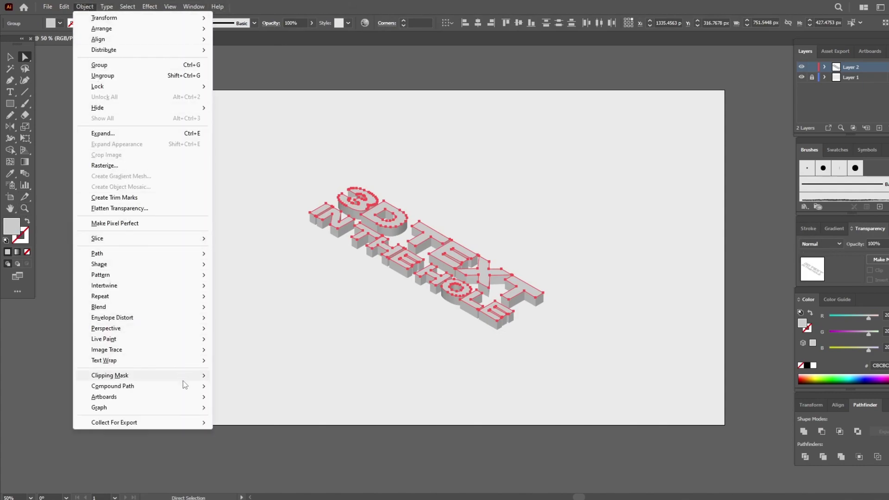
mouse_move(112, 386)
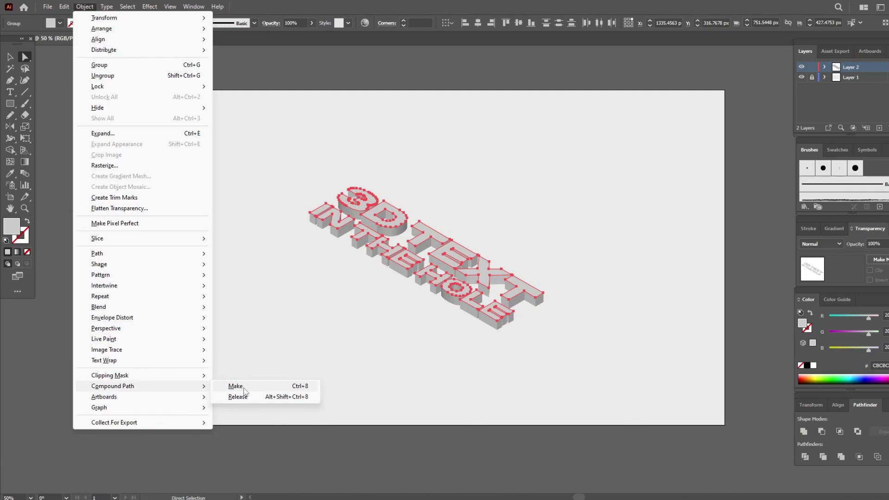
Make the pasted faces one compound path and fill it with white (FFFFFF)
left_click(236, 386)
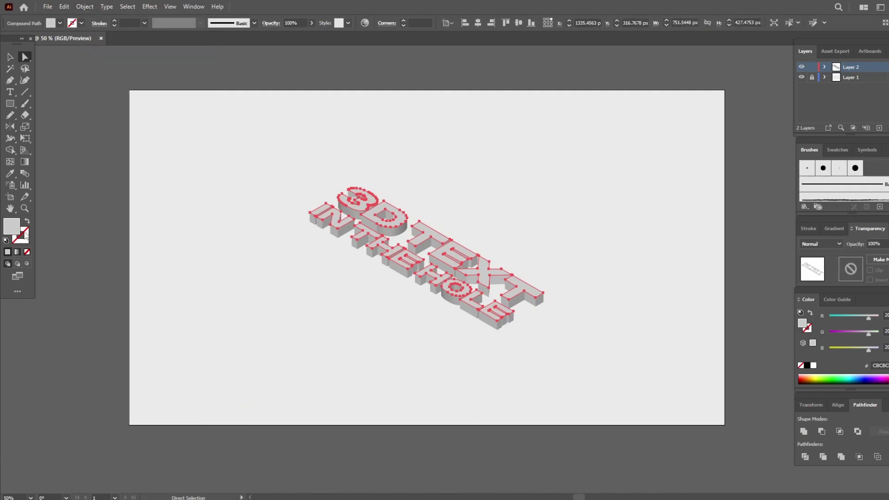
double_click(11, 226)
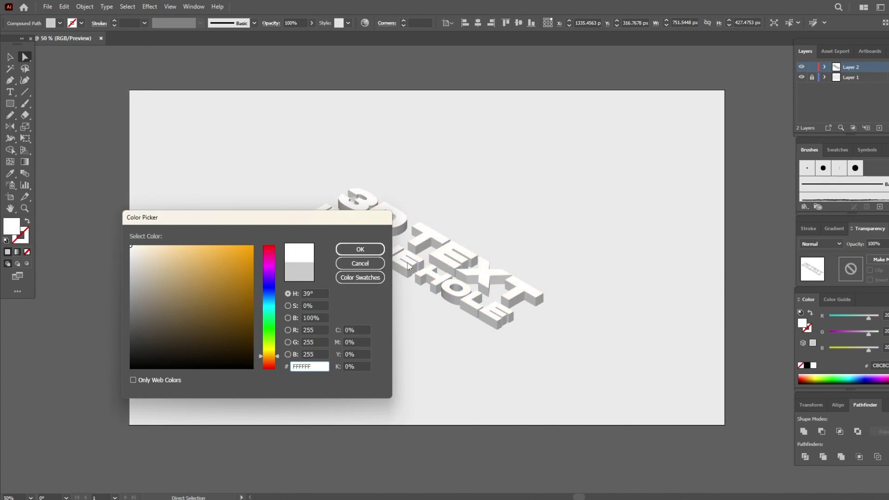
left_click(360, 250)
Marquee-select the white faces and 3D walls, apply Make Mask in Transparency, then deselect
key("v")
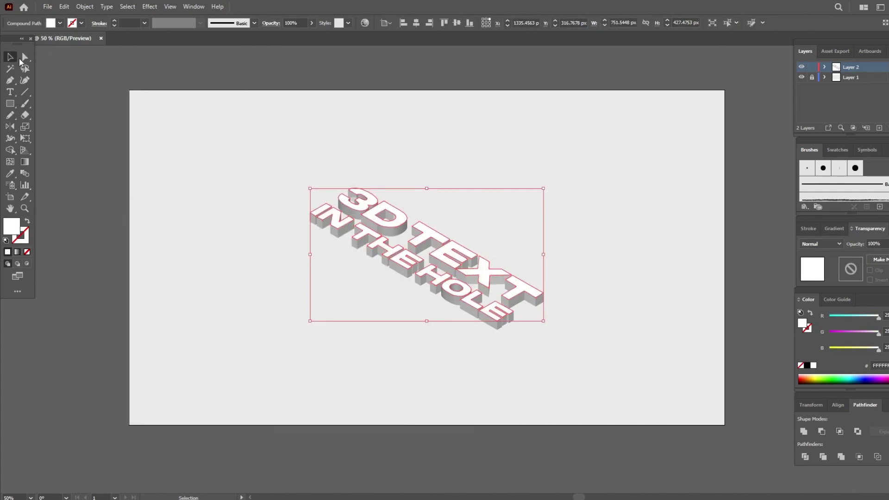
left_click(266, 159)
left_click_drag(268, 159, 479, 302)
key("ctrl+y")
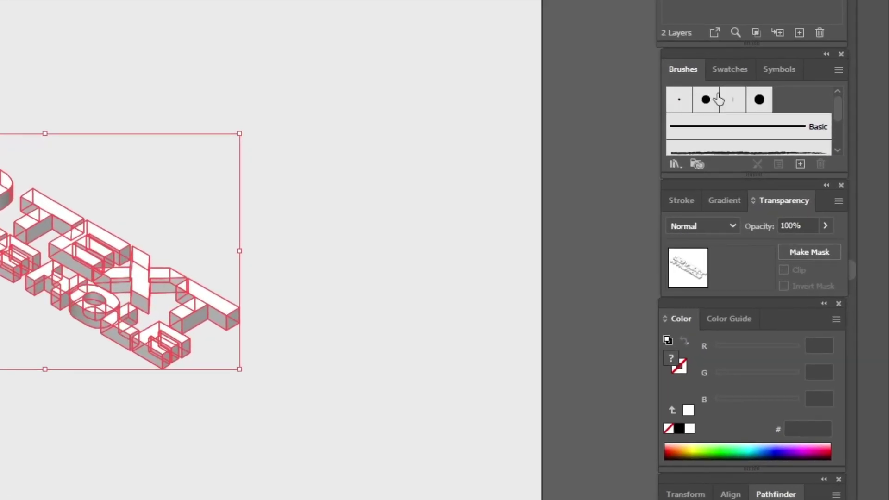
left_click(815, 253)
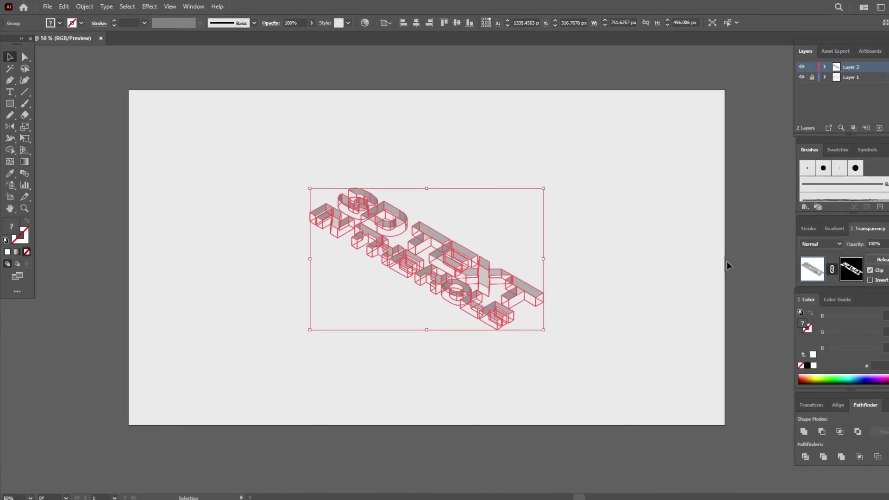
key("ctrl+y")
left_click(602, 255)
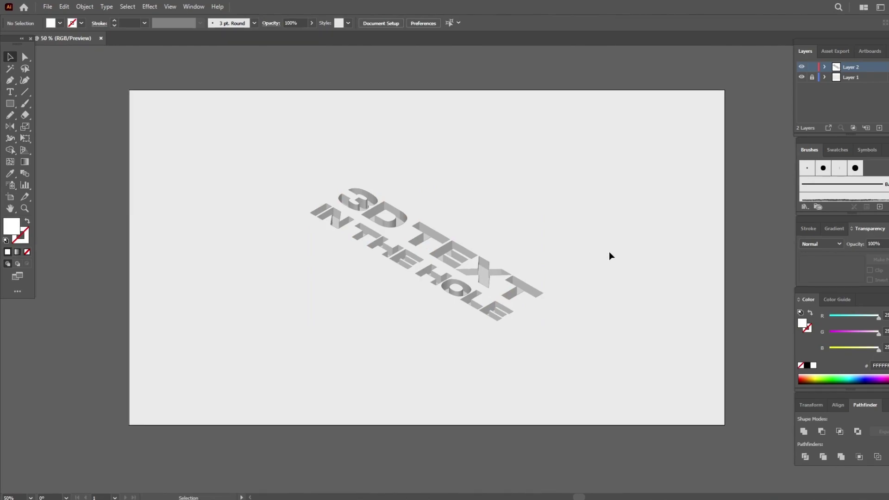